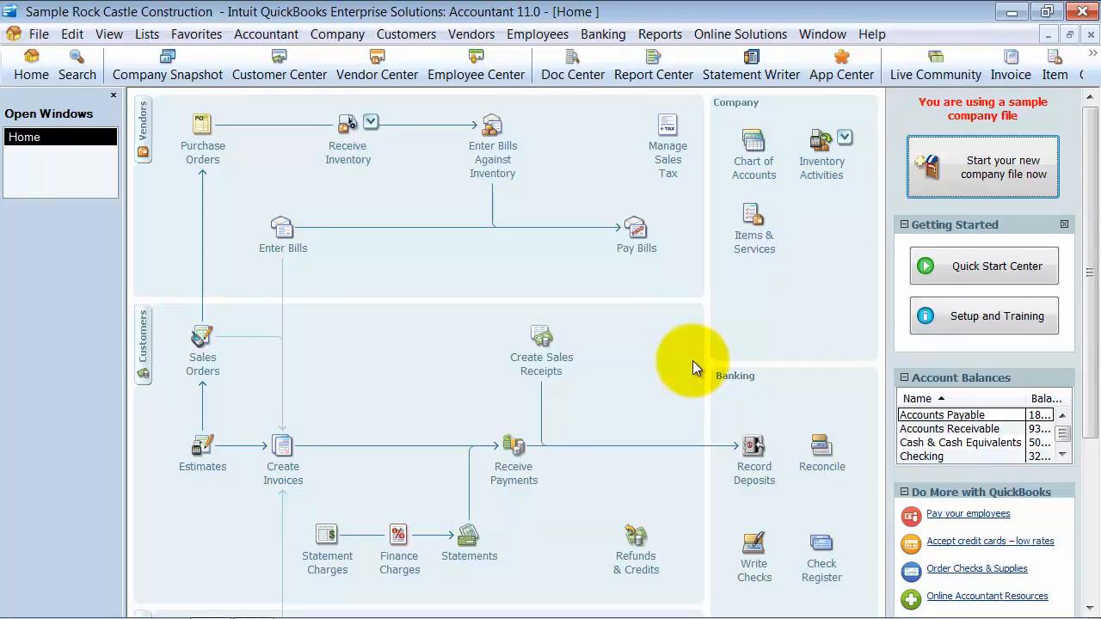
- Open the existing Robson Clinic progress invoice and collapse its customer history pane
click(293, 478)
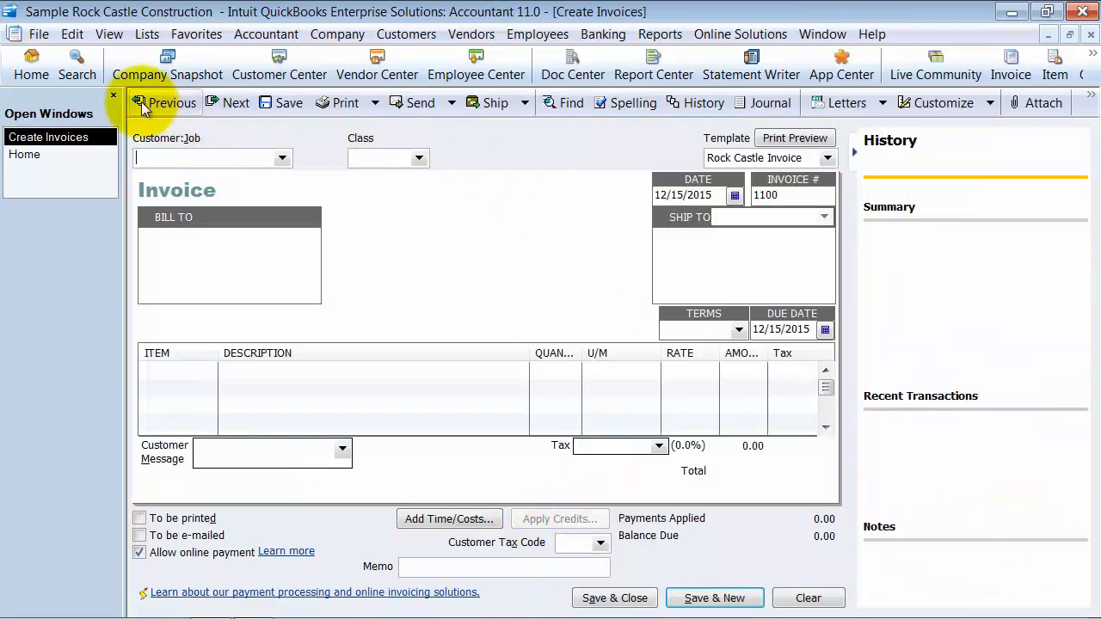
click(142, 103)
click(145, 103)
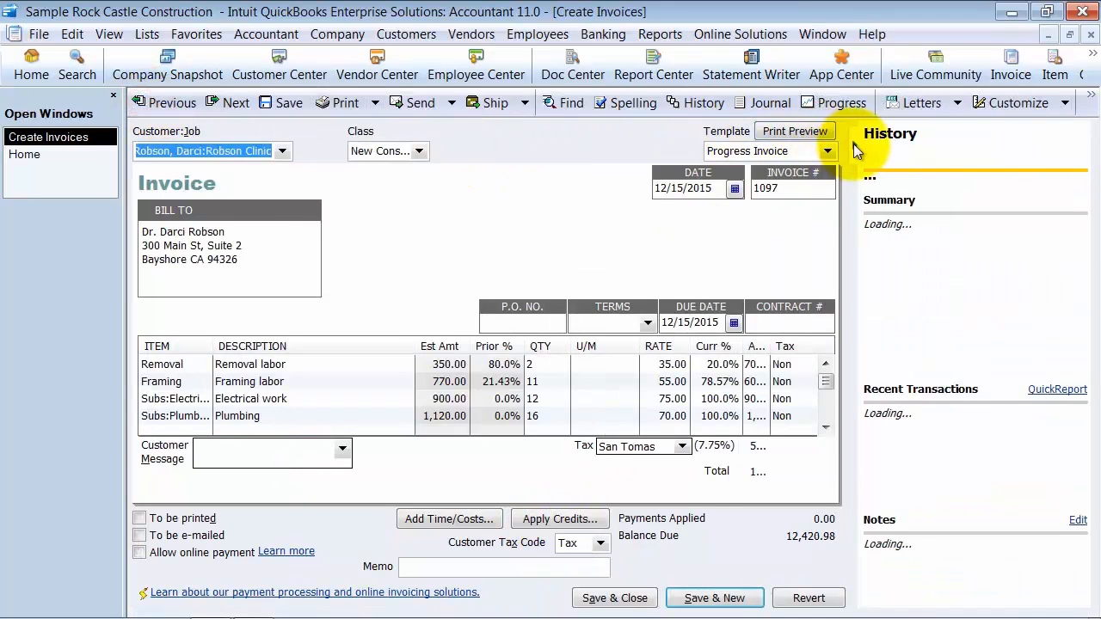
click(853, 145)
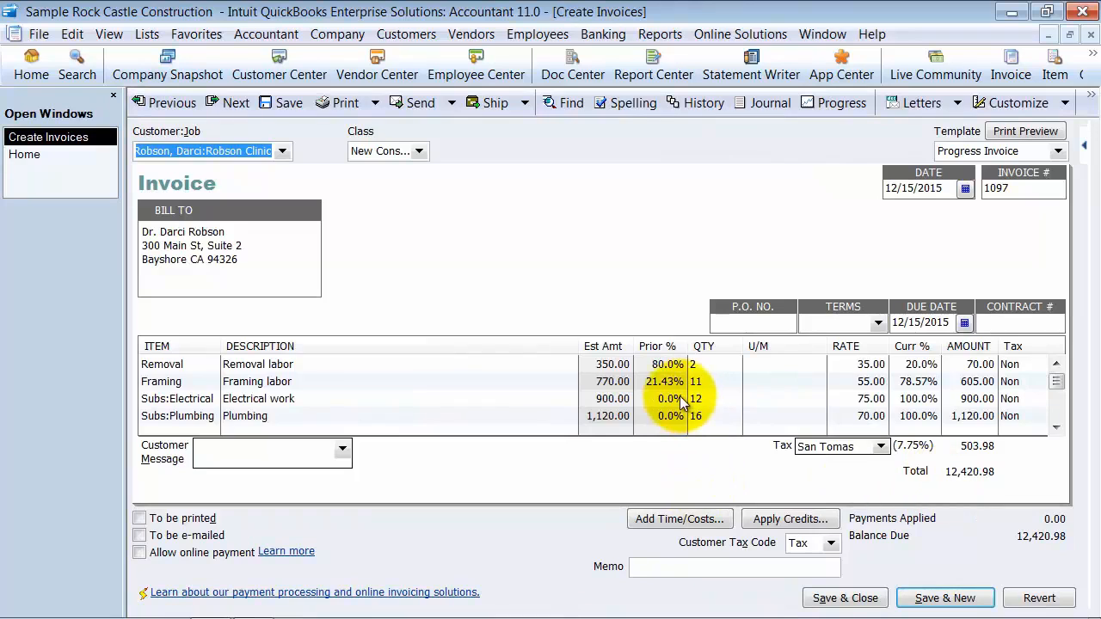
- Examine the Robson Clinic invoice's line items, from the labor and subcontractor work through the doors, hardware and lumber to the subtotal
scroll(683, 402, down, 5)
scroll(680, 400, down, 8)
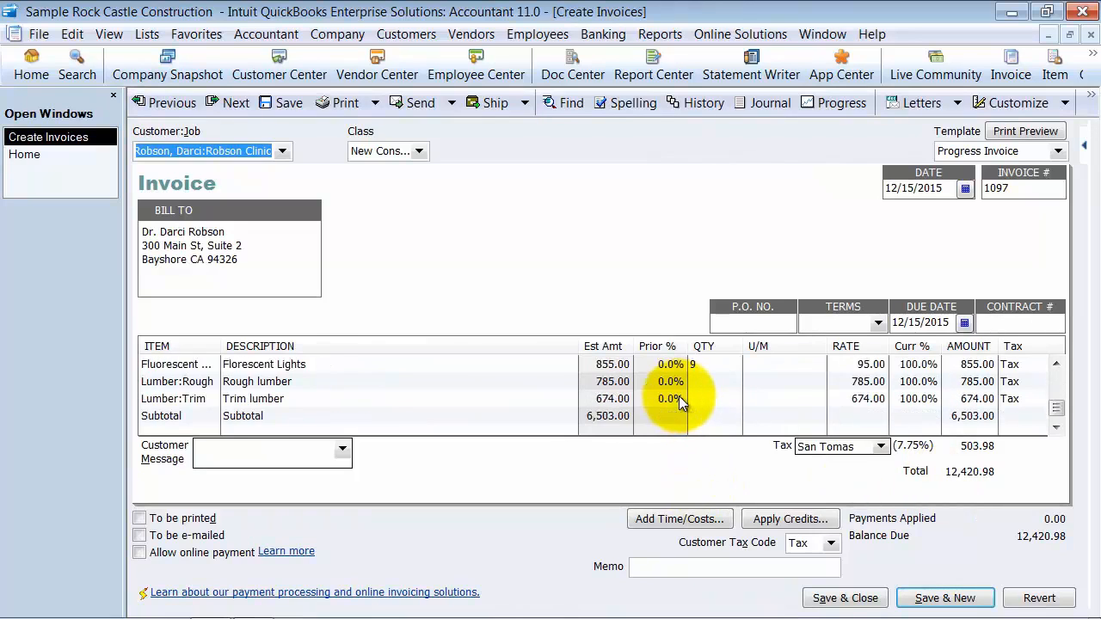
scroll(678, 395, up, 2)
scroll(425, 435, up, 10)
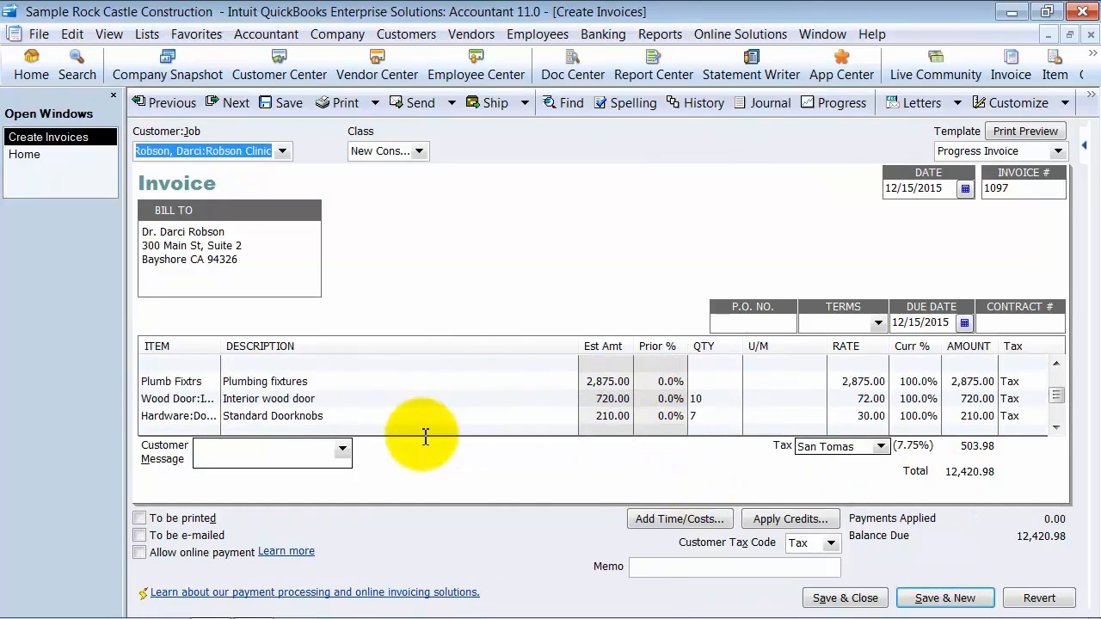
scroll(393, 413, down, 10)
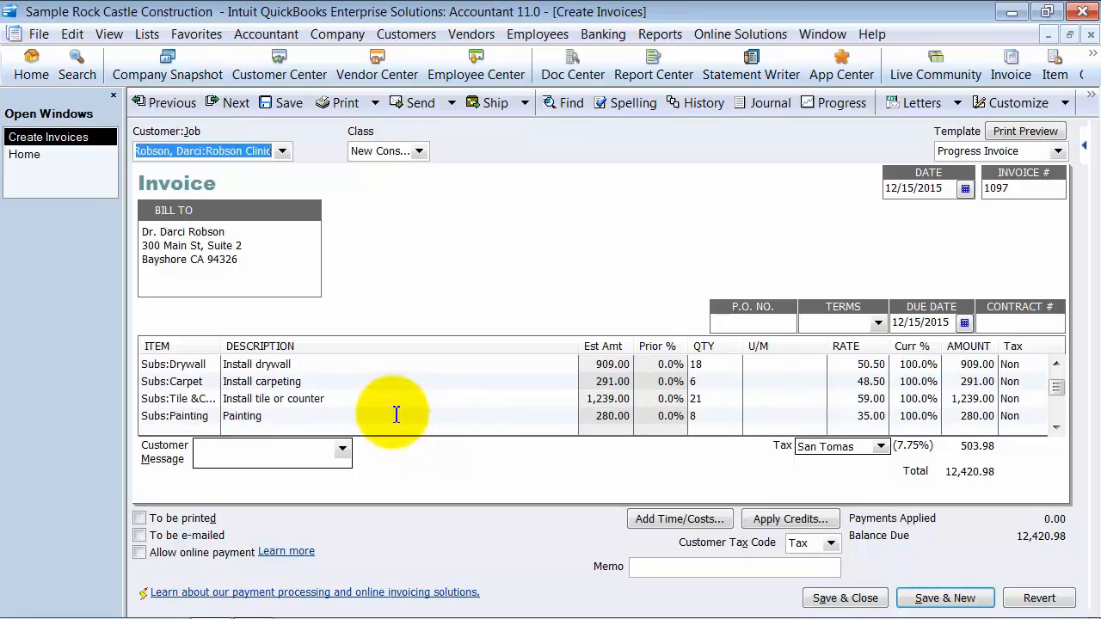
scroll(396, 414, down, 5)
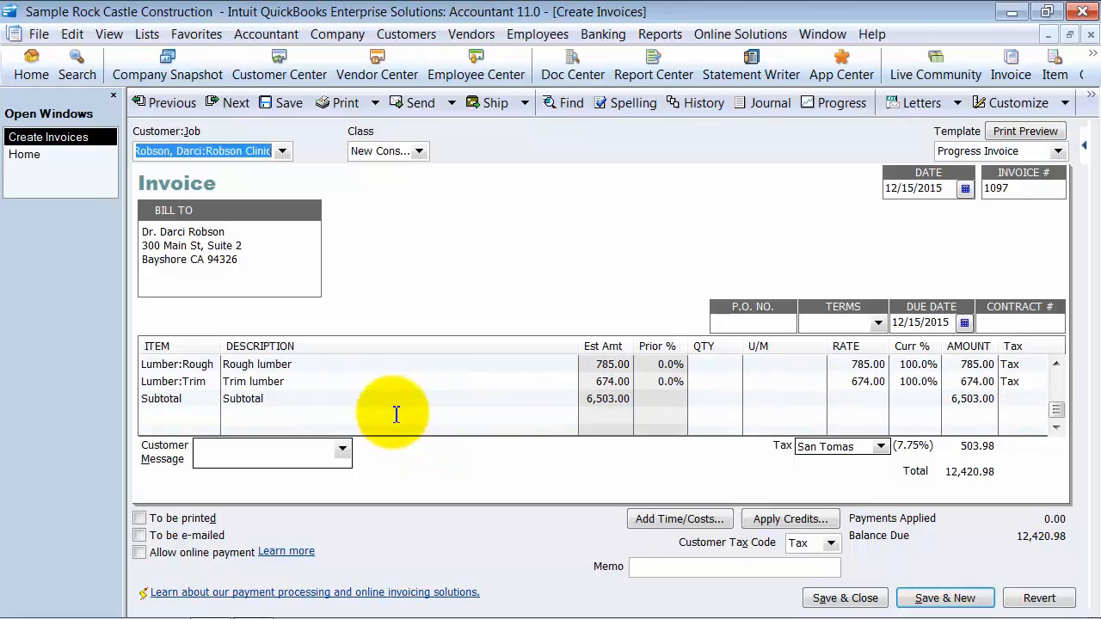
scroll(219, 385, up, 1)
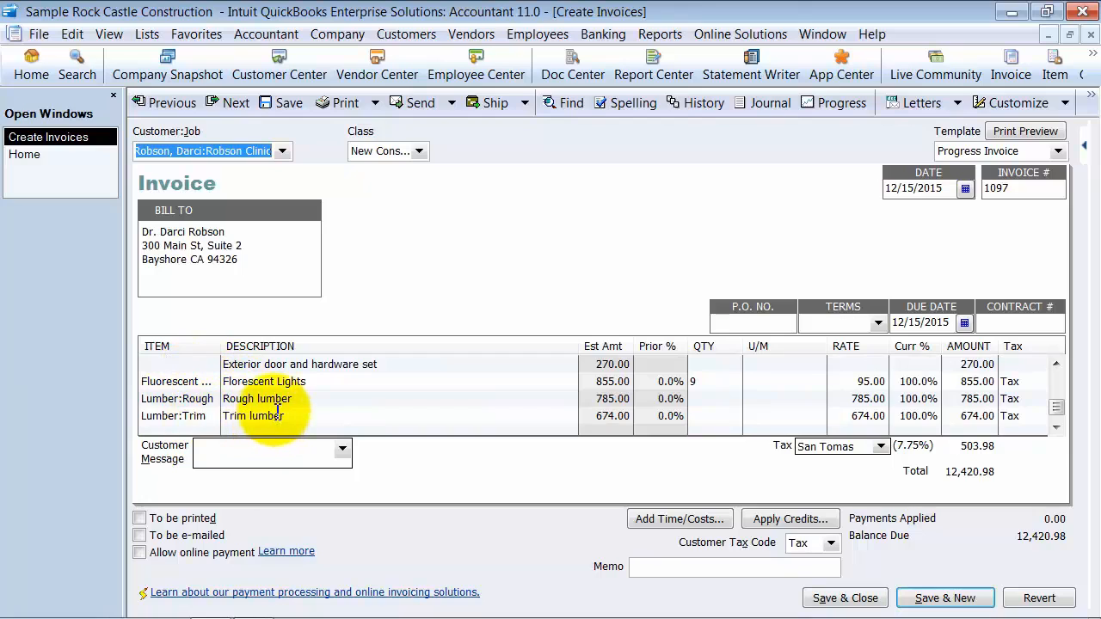
scroll(271, 413, down, 1)
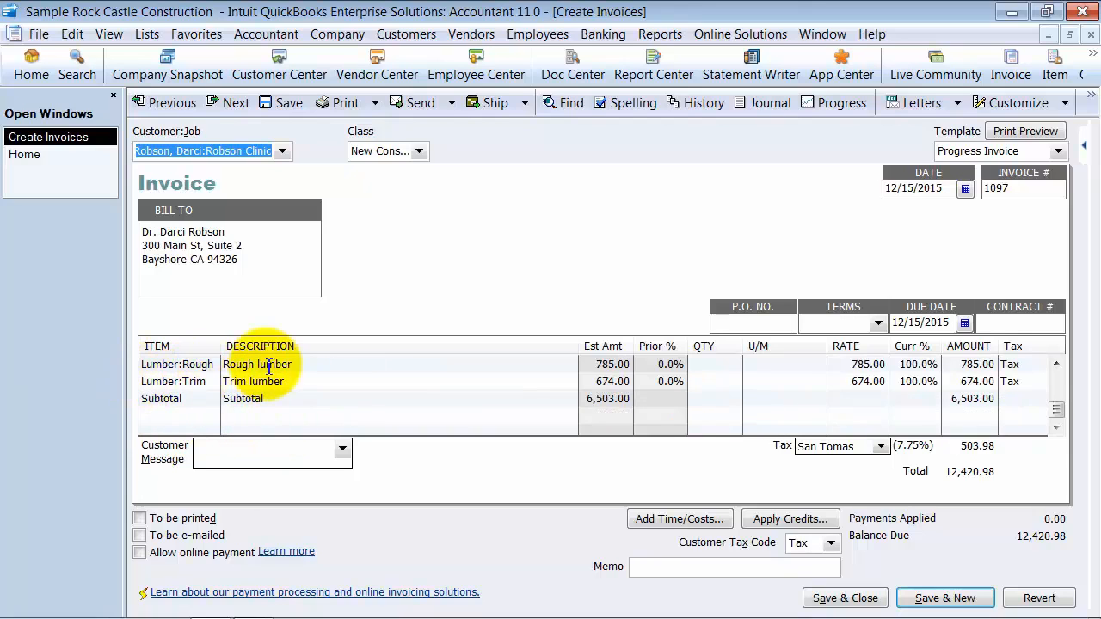
scroll(257, 369, up, 2)
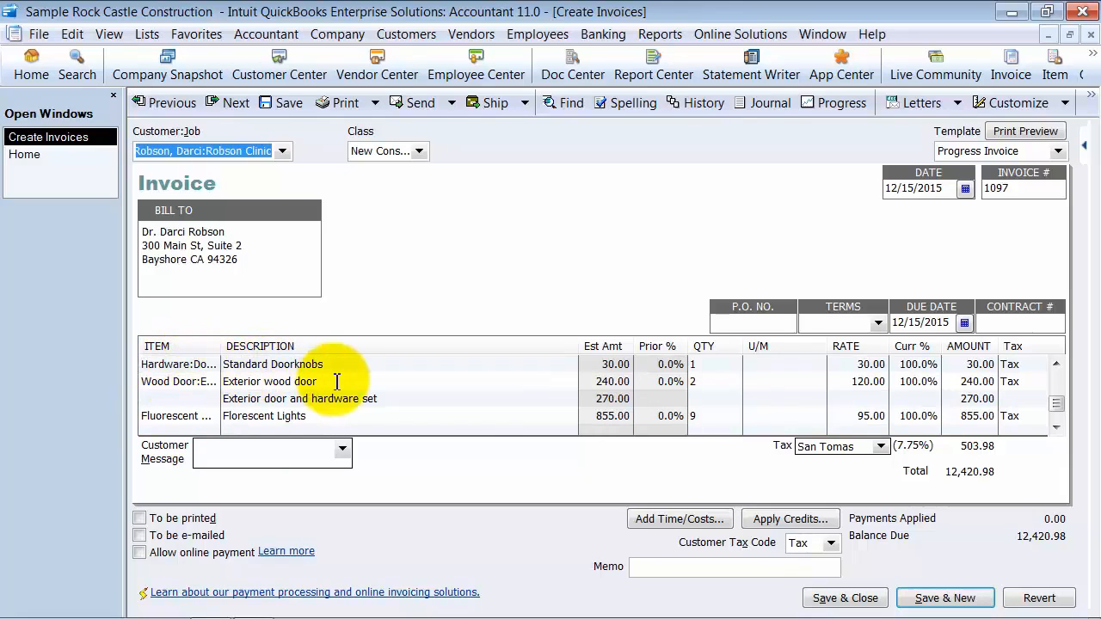
scroll(336, 382, up, 6)
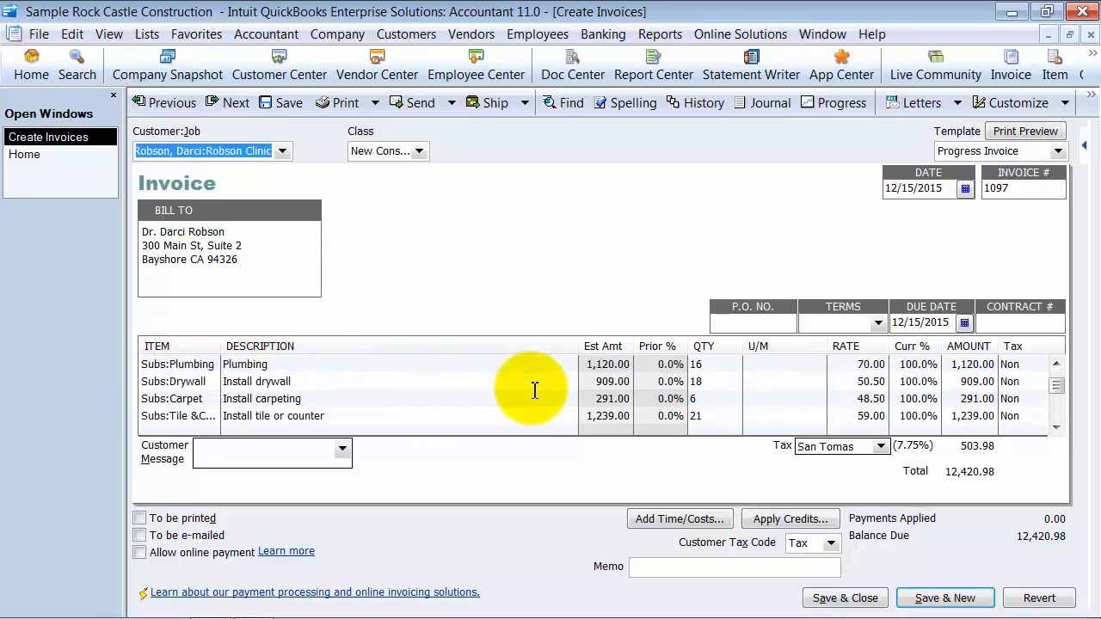
scroll(531, 387, up, 1)
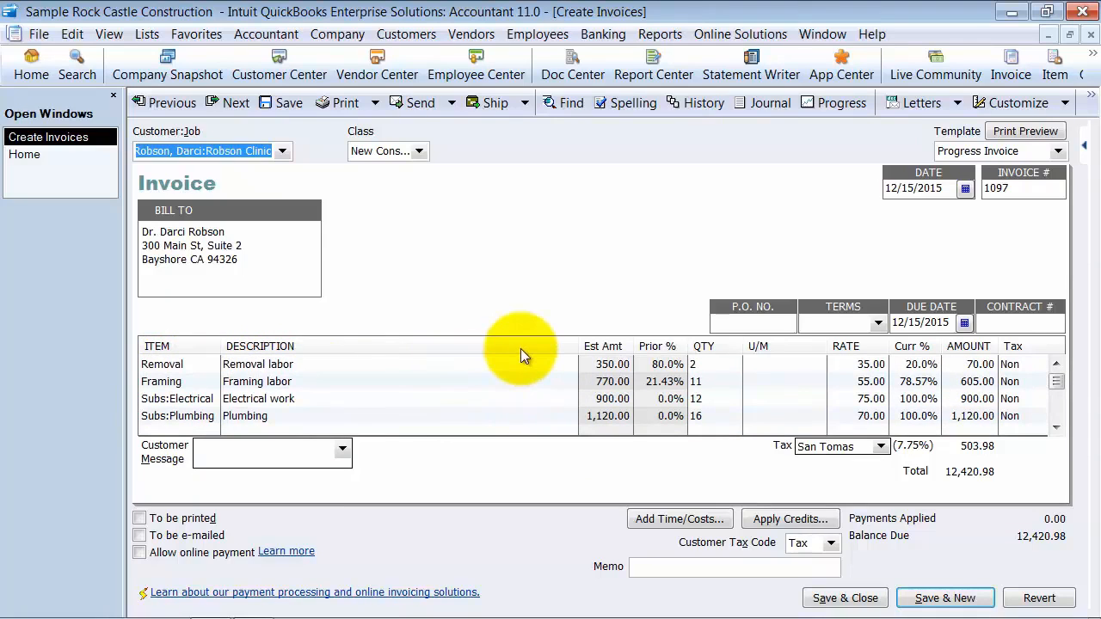
- Show the invoice's transaction journal with wider Item and Account columns and the Trans #, Type, Date, Num and Class columns collapsed
click(775, 104)
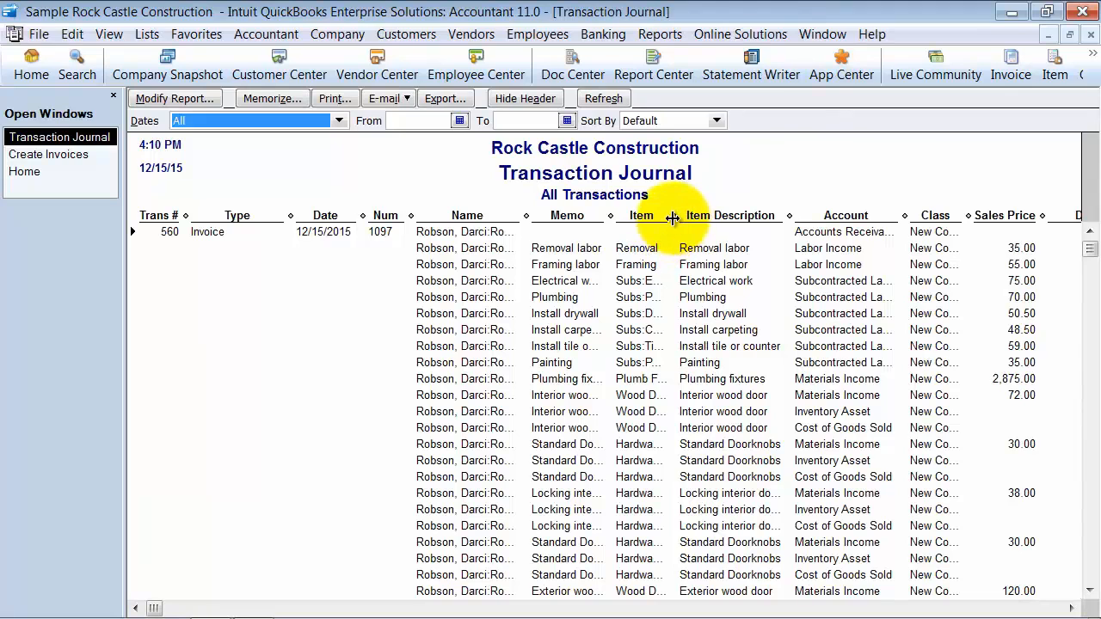
drag(673, 215, 753, 211)
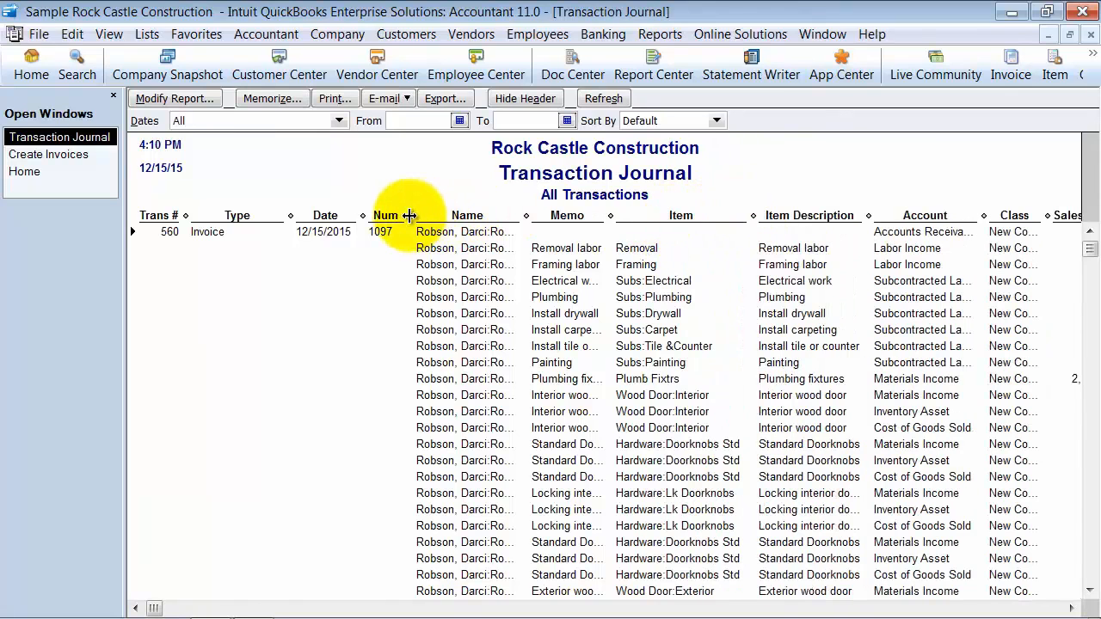
drag(290, 215, 189, 215)
drag(257, 215, 129, 216)
drag(776, 215, 719, 217)
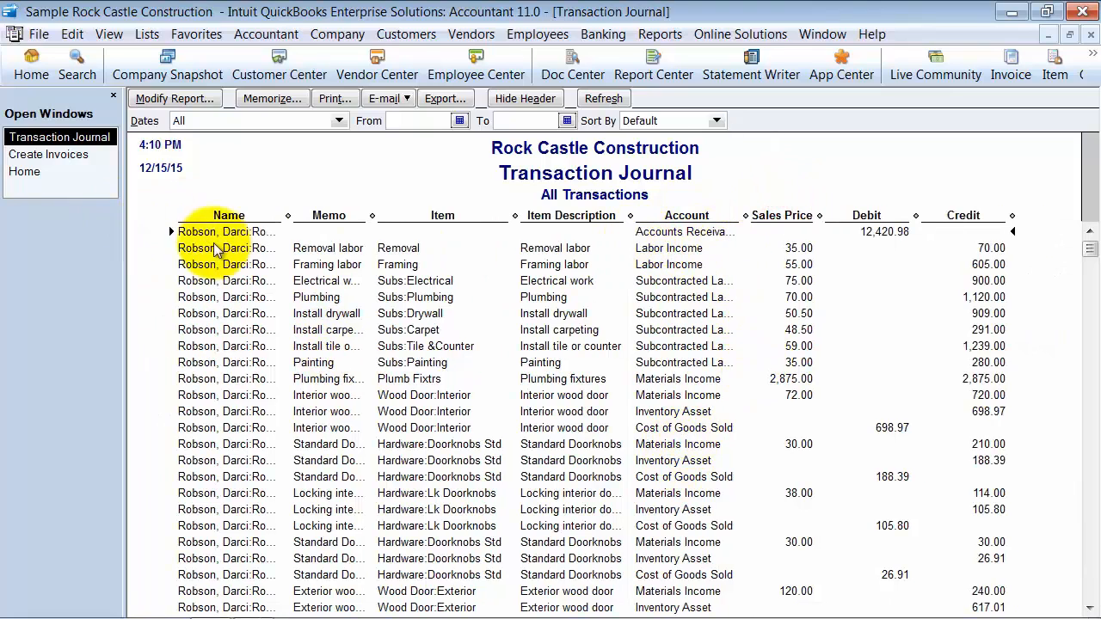
click(895, 237)
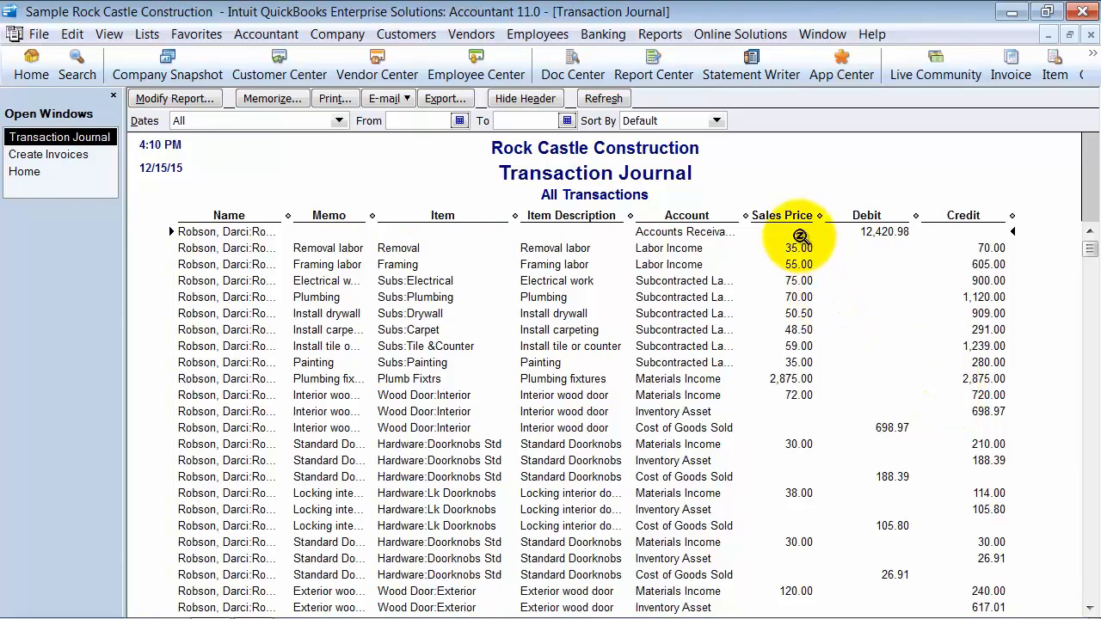
drag(744, 215, 789, 214)
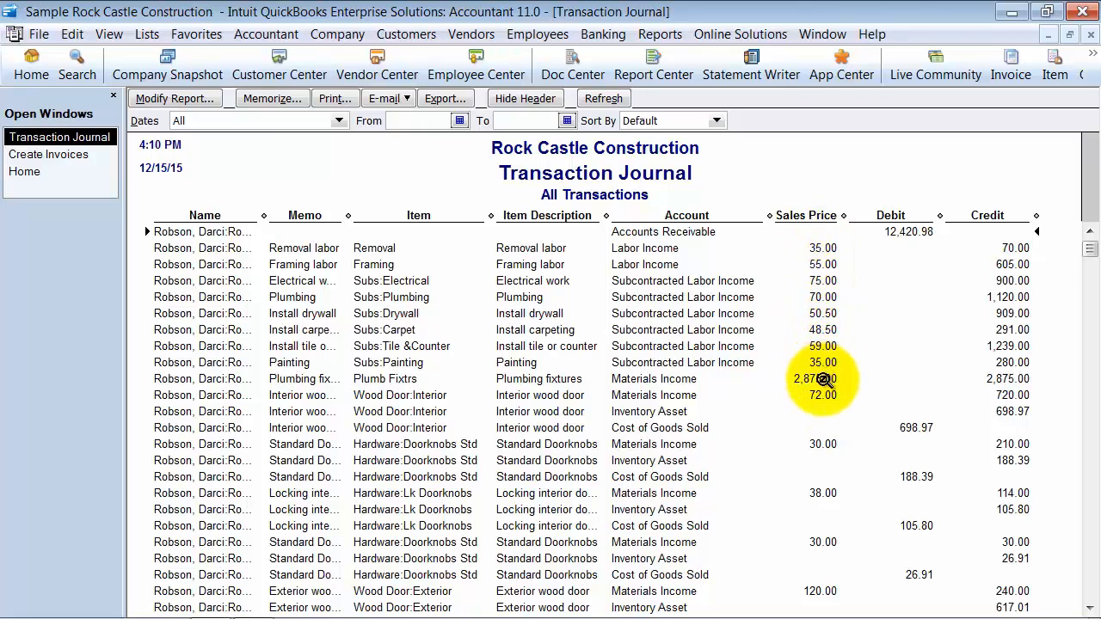
- Examine which accounts the invoice debits and credits, including income, inventory, cost of goods sold and sales tax payable
scroll(826, 361, down, 3)
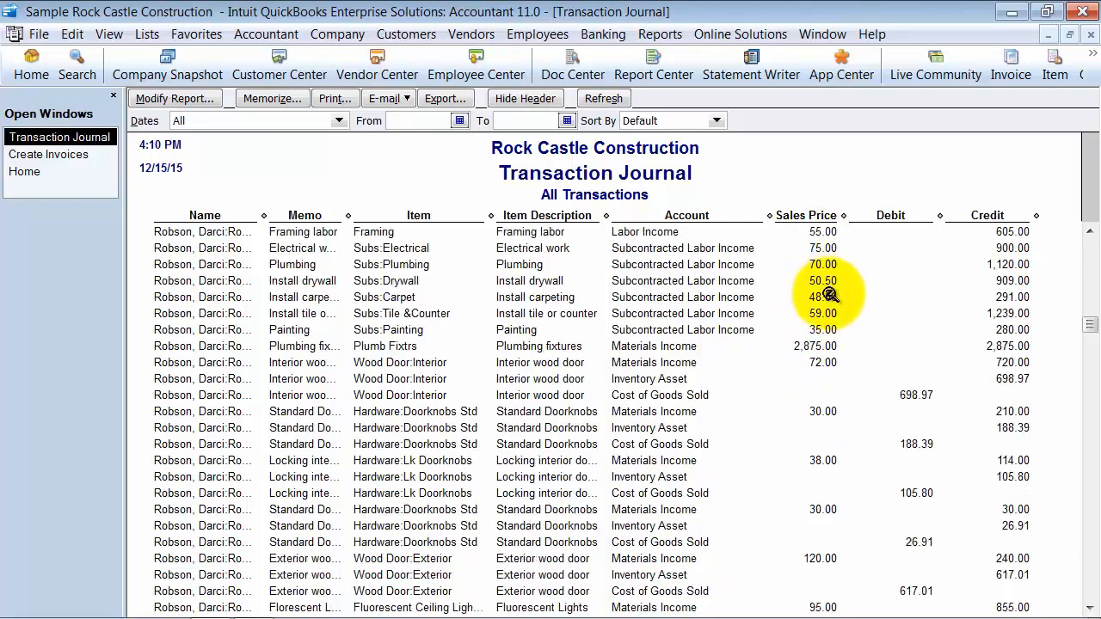
scroll(828, 303, down, 1)
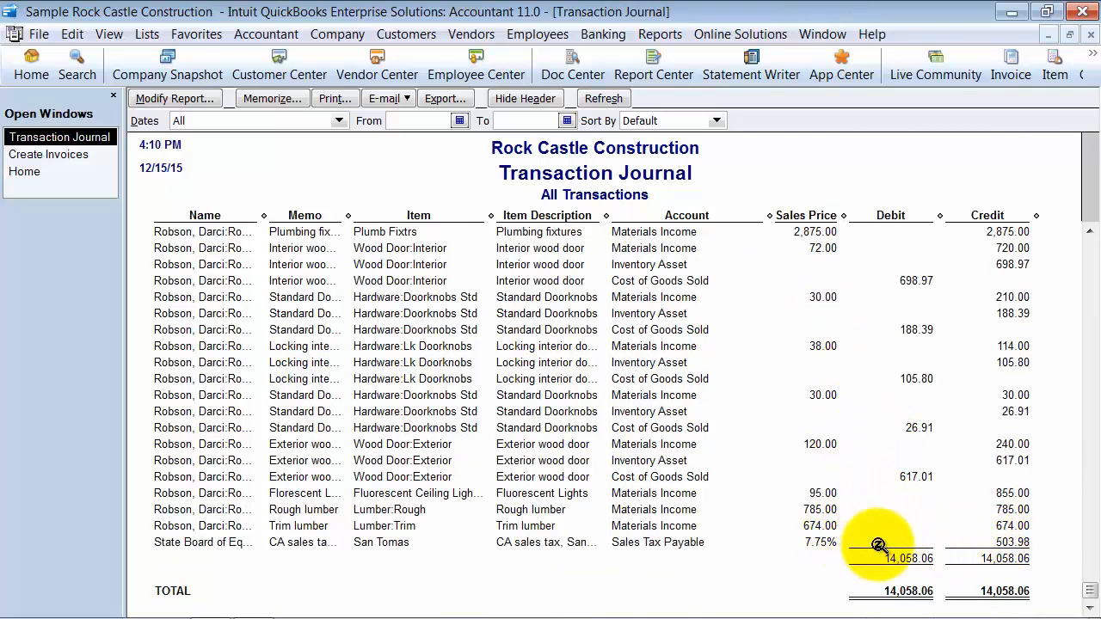
scroll(878, 545, up, 2)
scroll(875, 533, up, 2)
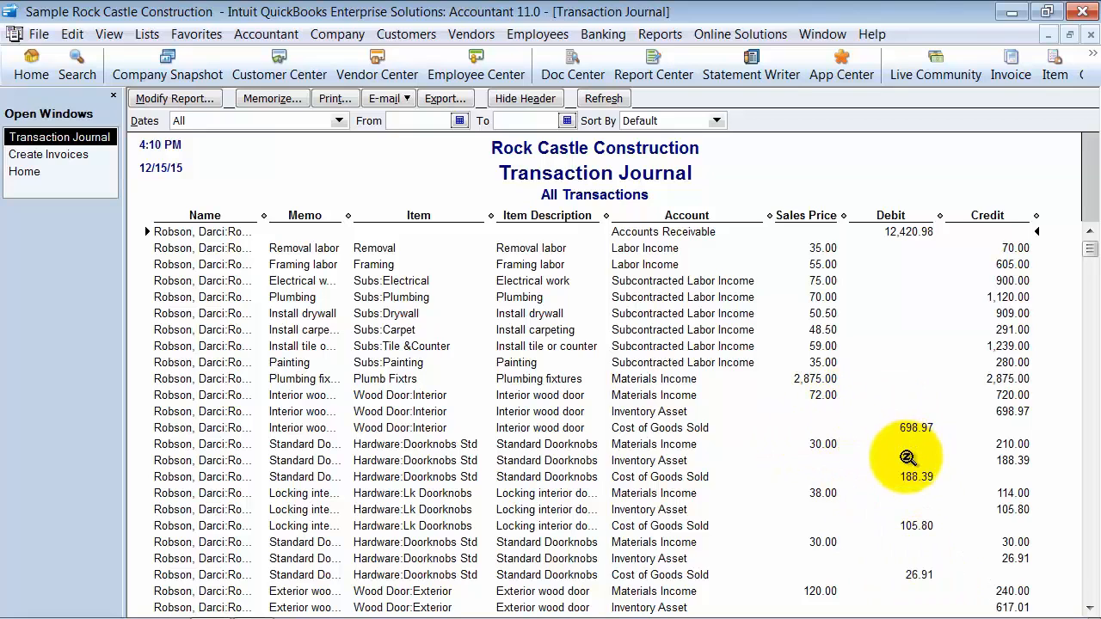
scroll(907, 458, down, 4)
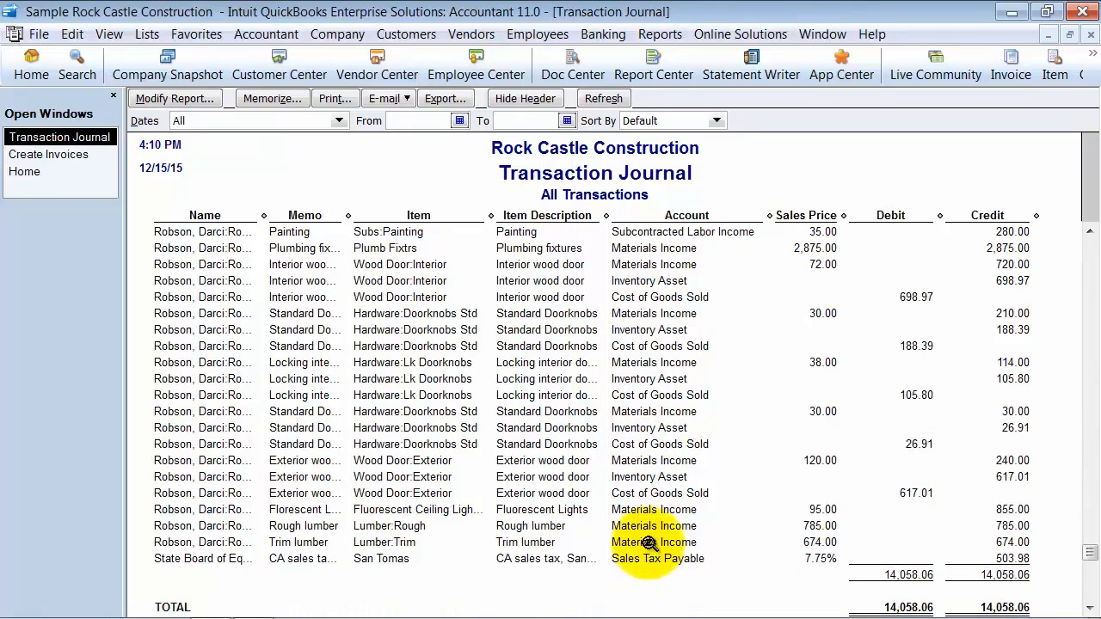
scroll(648, 542, up, 1)
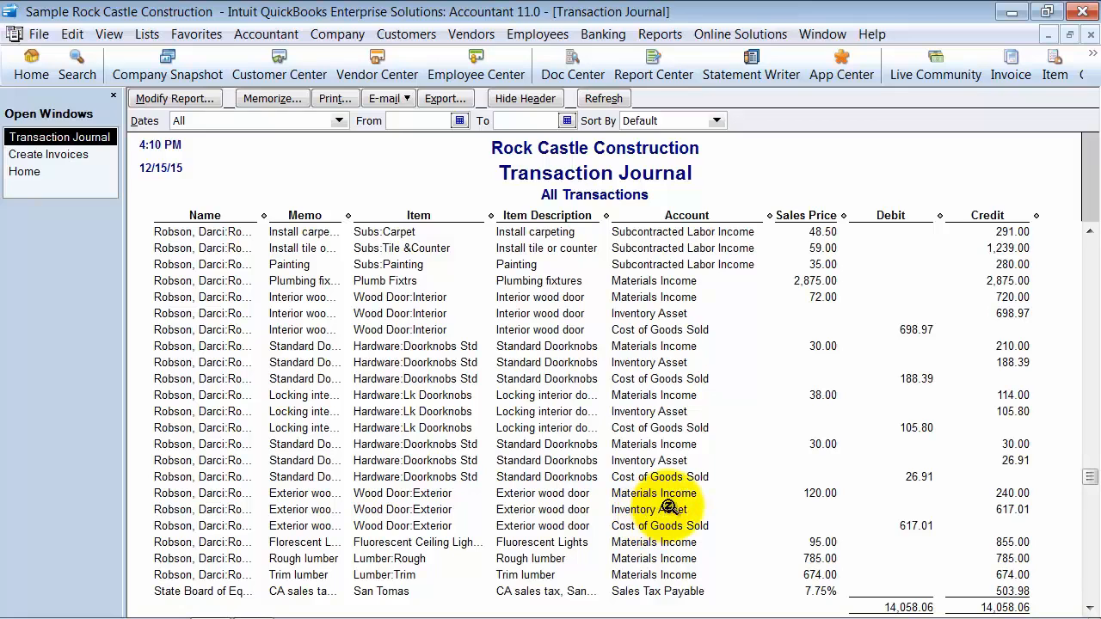
scroll(686, 507, up, 3)
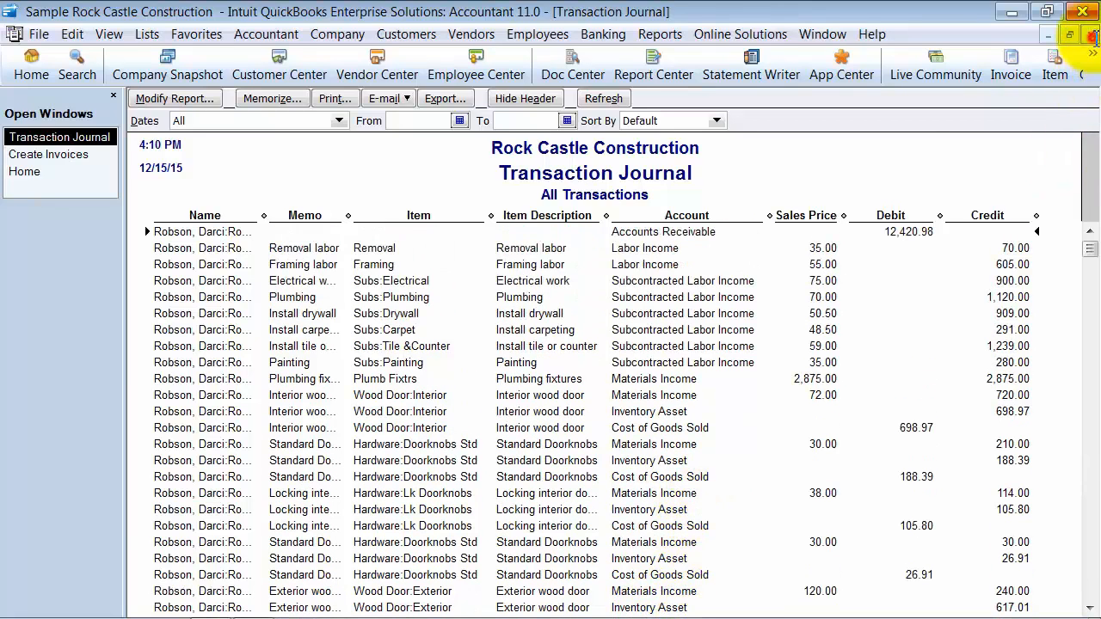
- Close the invoice and its journal, and display the most recently entered bill, from Hamlin Metal
click(1090, 34)
click(839, 593)
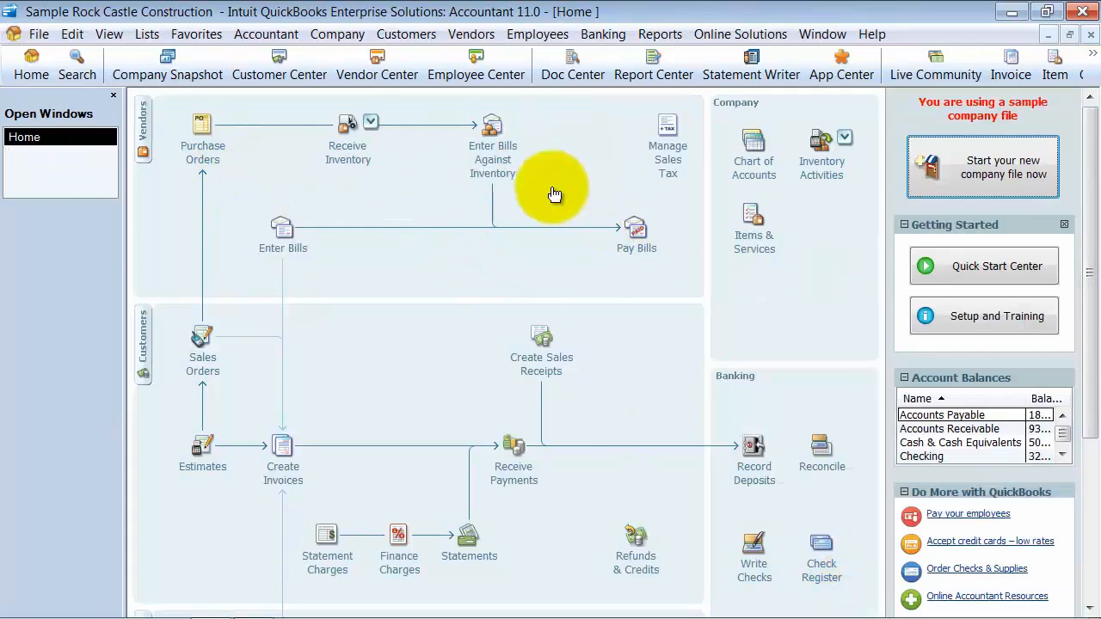
click(284, 241)
click(167, 101)
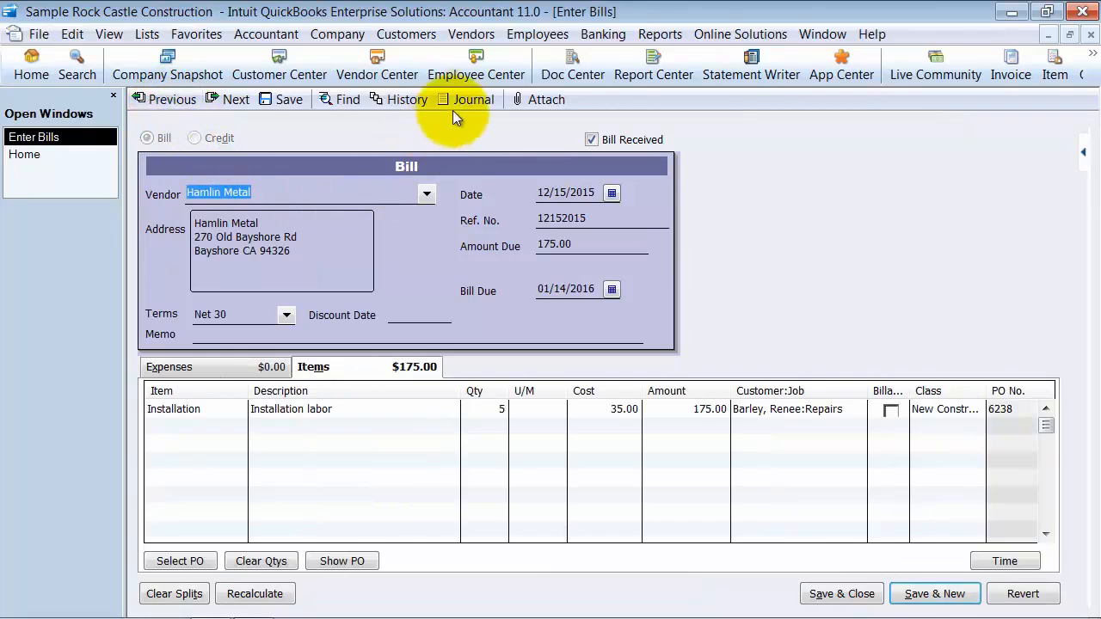
- Show the Hamlin Metal bill's transaction journal with a narrower Name column, a collapsed Type column and a wider Item column
click(471, 100)
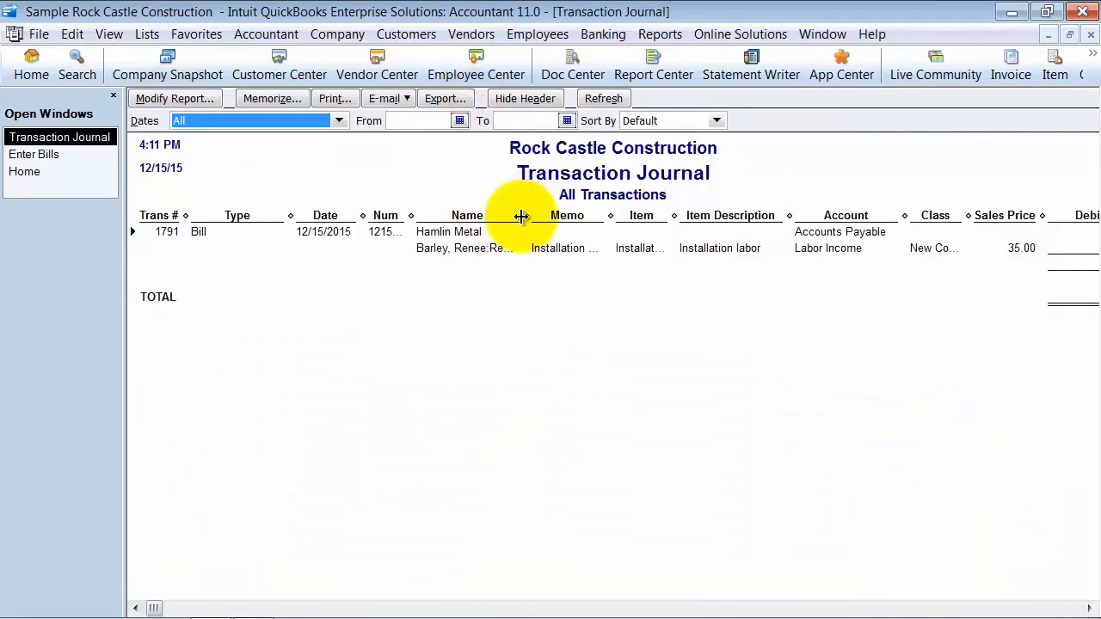
drag(524, 215, 488, 225)
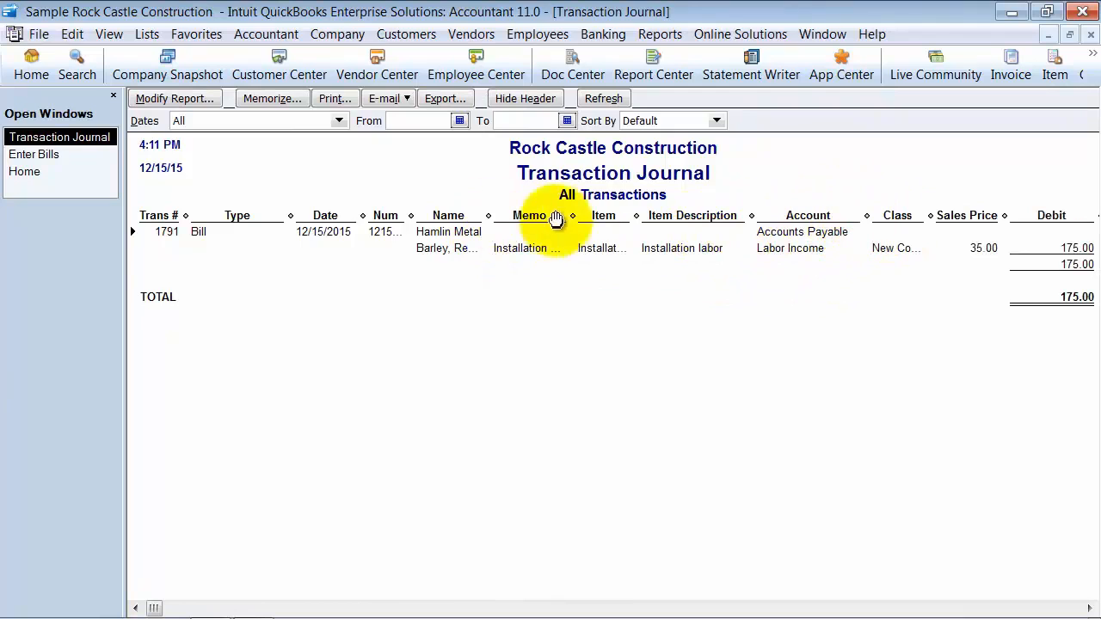
drag(294, 213, 194, 216)
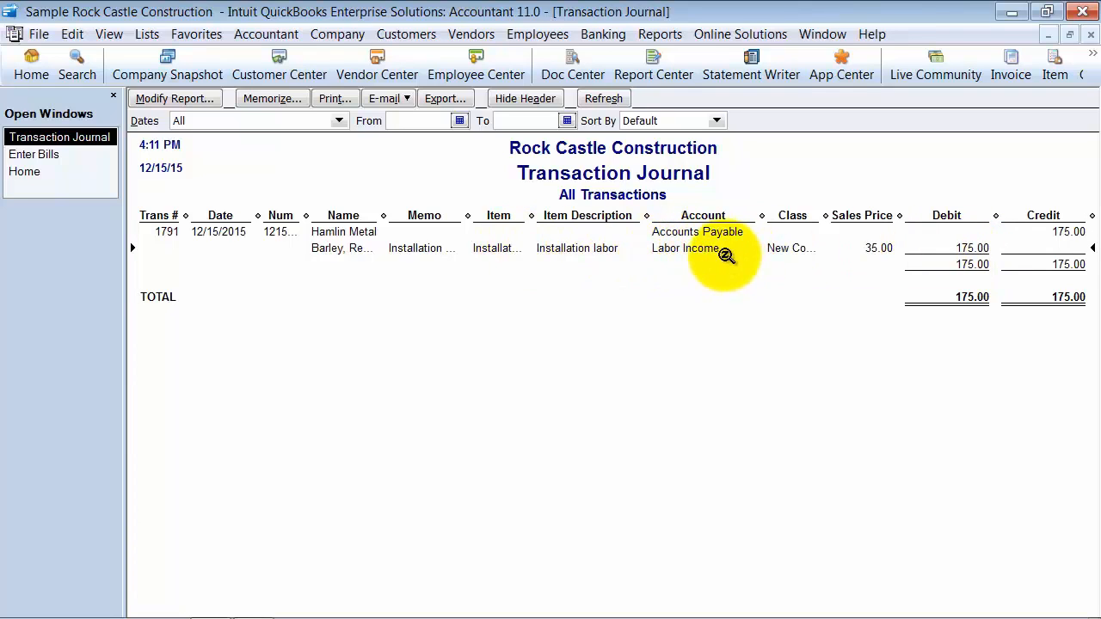
drag(531, 216, 588, 215)
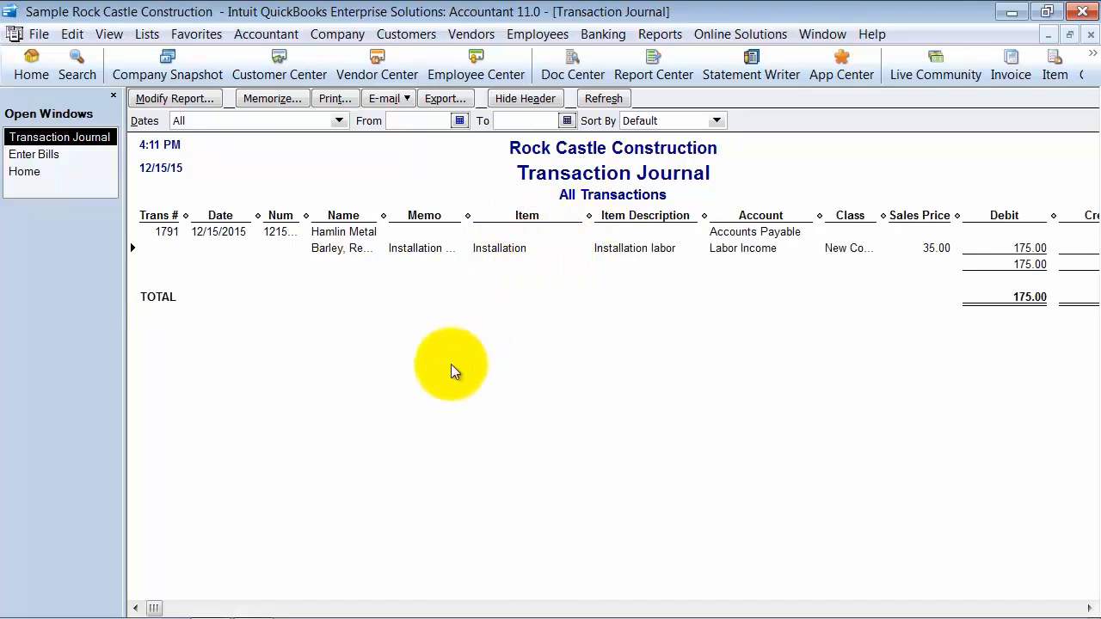
- Open the Installation service item for editing from the item list and check the account assigned to it
click(144, 37)
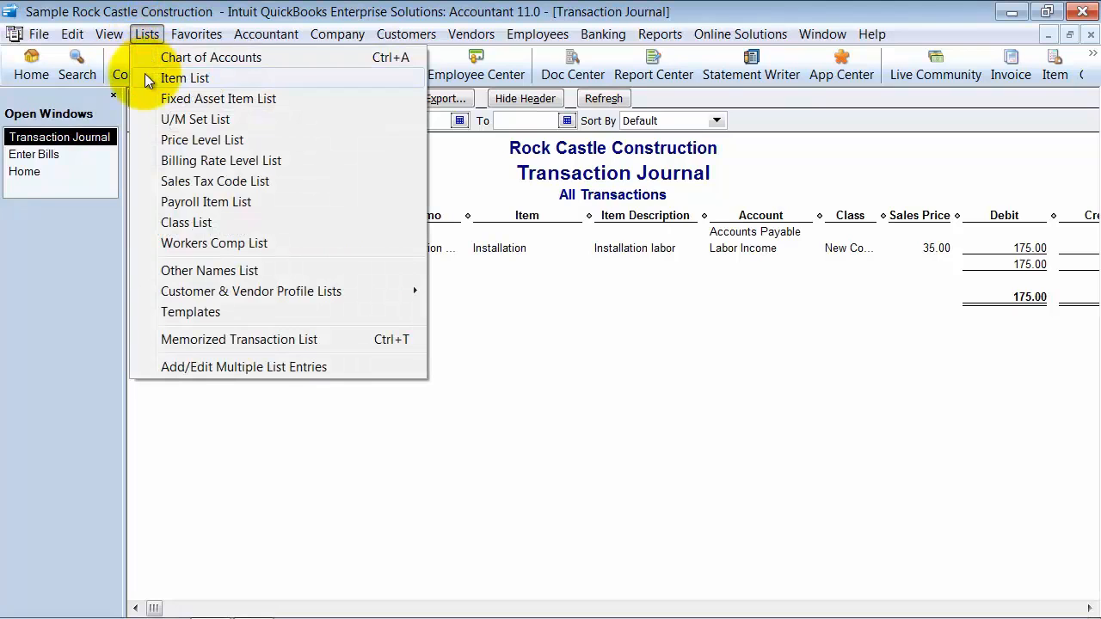
click(207, 79)
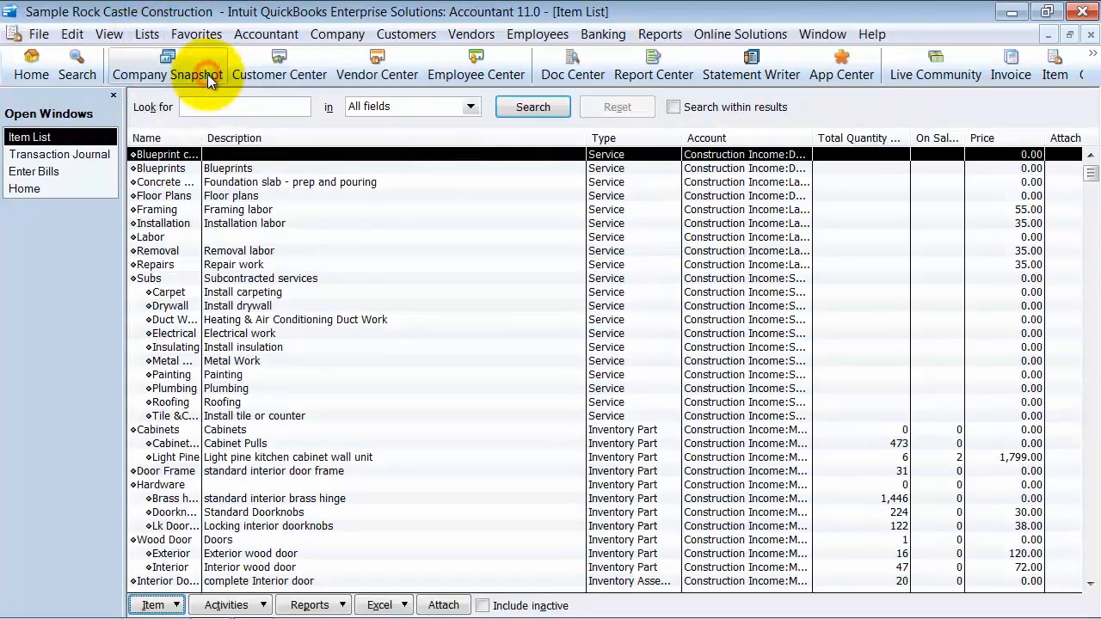
click(193, 223)
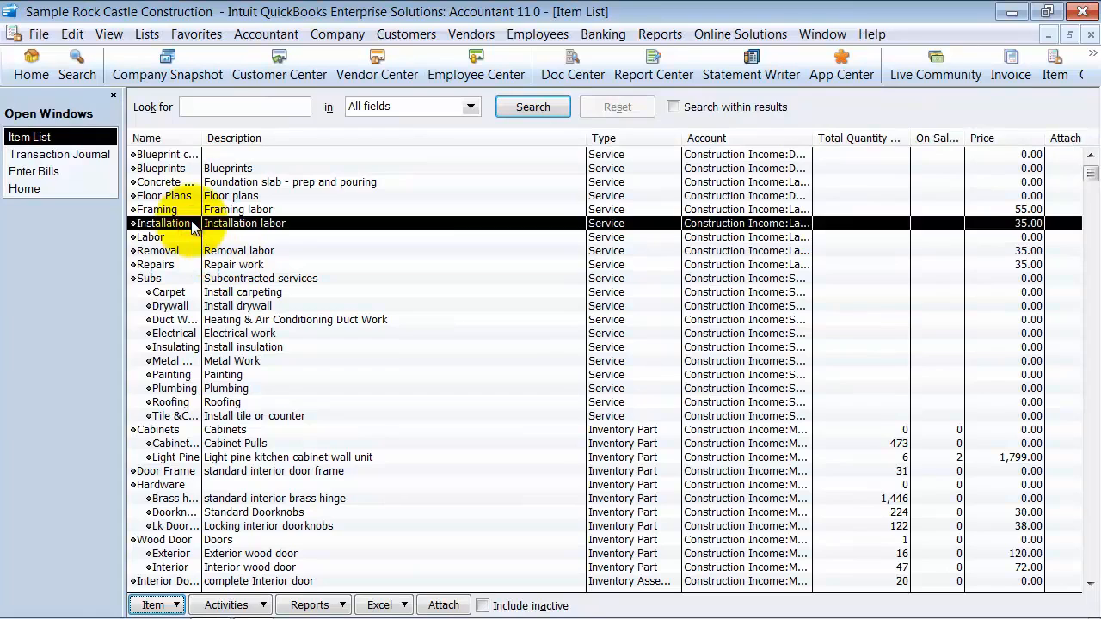
right_click(192, 225)
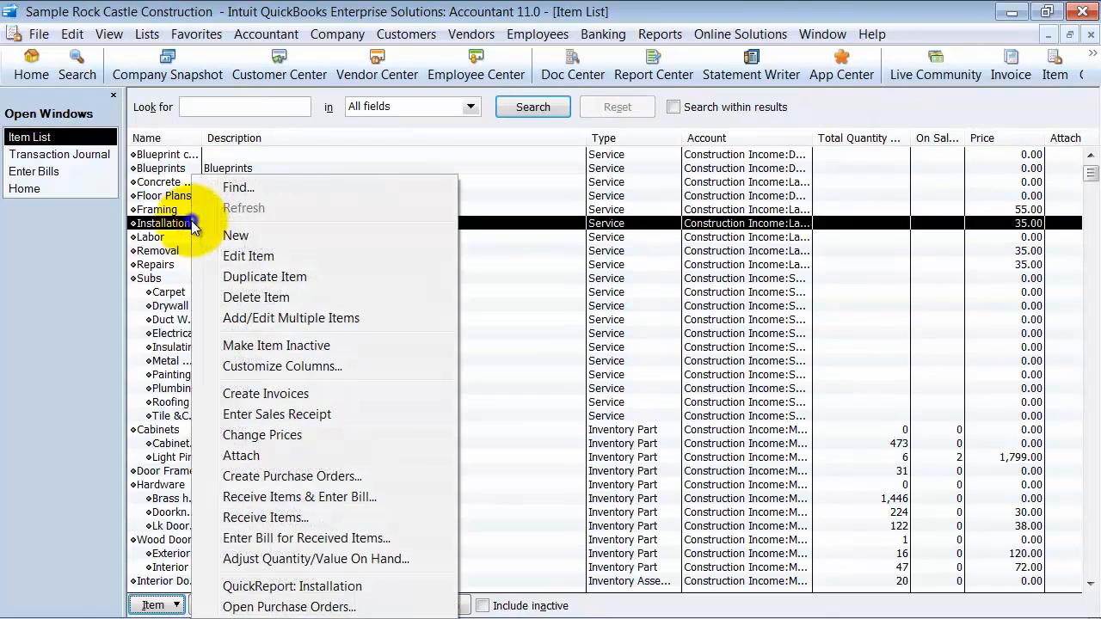
click(226, 255)
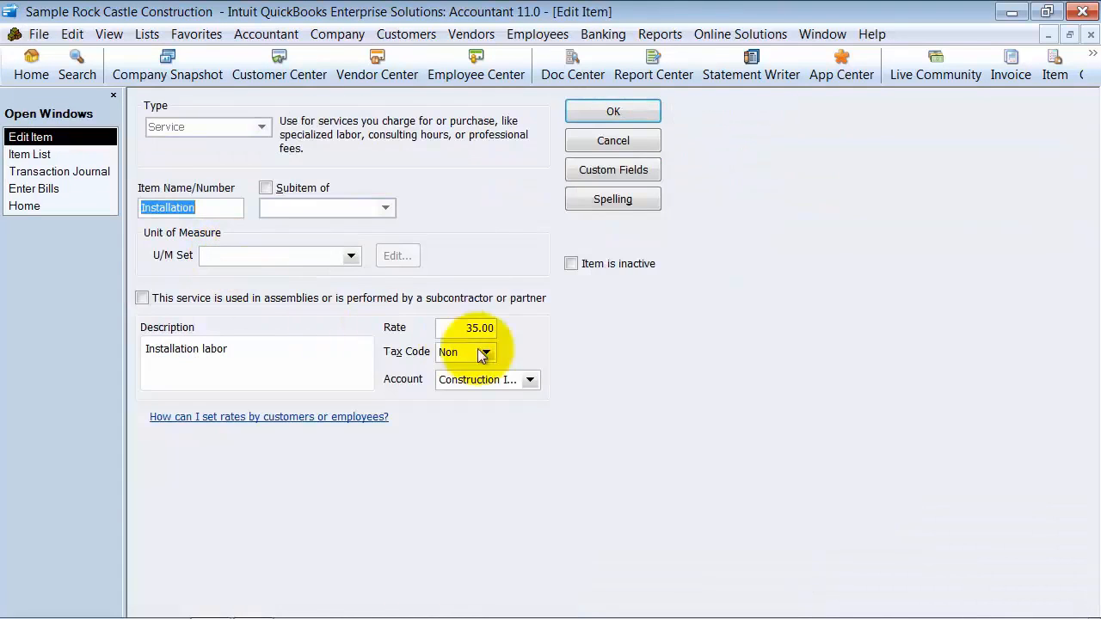
click(530, 380)
click(530, 379)
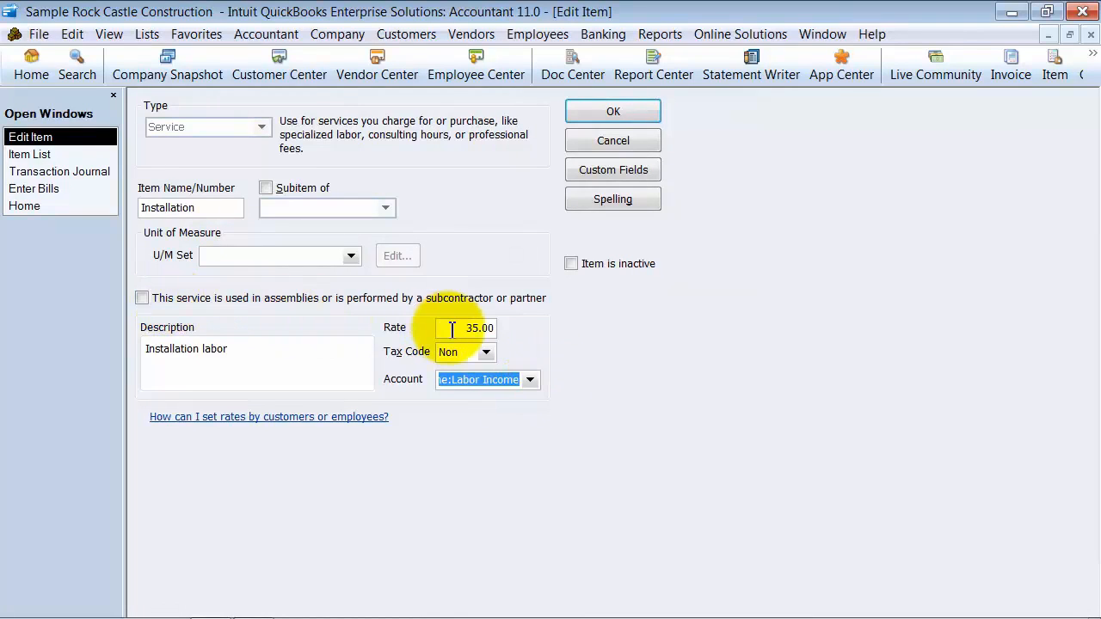
- Mark the Installation service as performed by a subcontractor, with Job Expenses:Subcontractors as expense account and Construction Income:Labor Income as income account
click(141, 298)
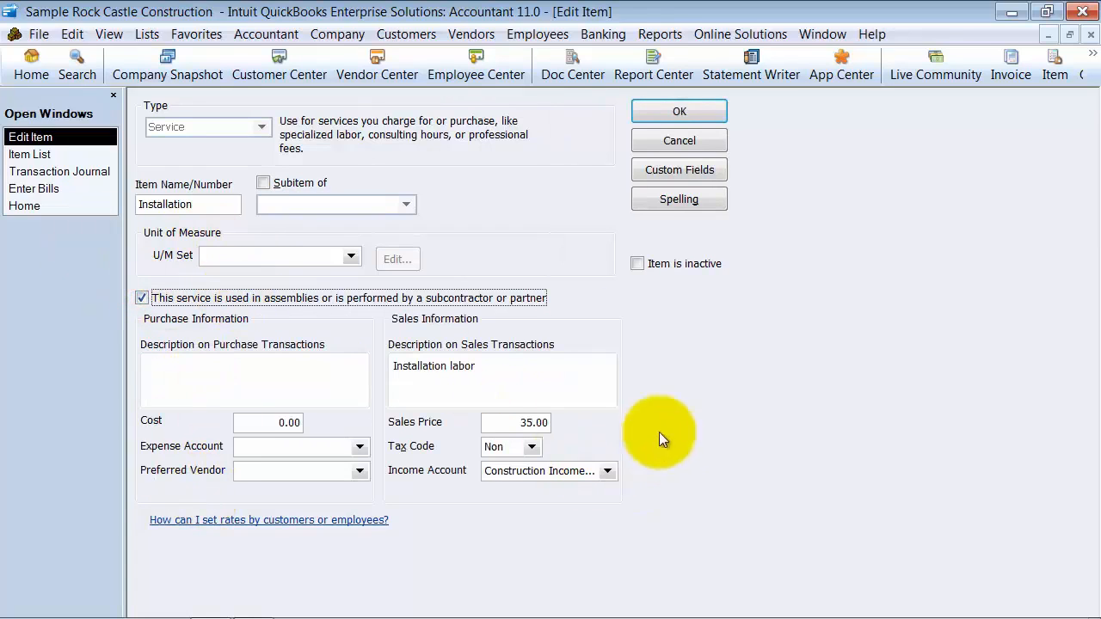
click(357, 446)
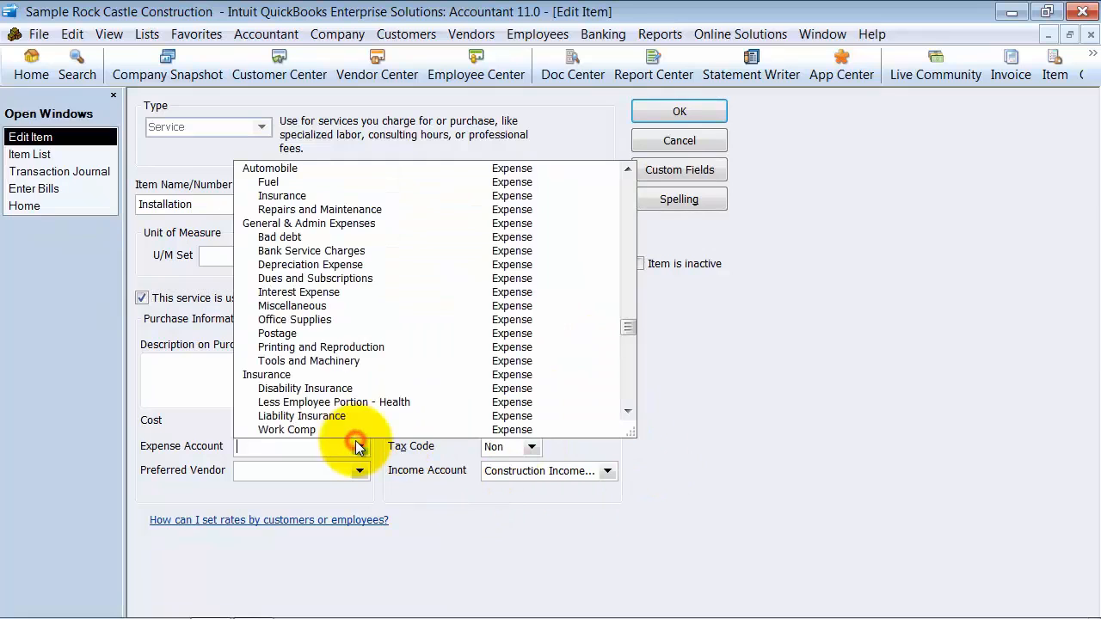
scroll(358, 445, up, 4)
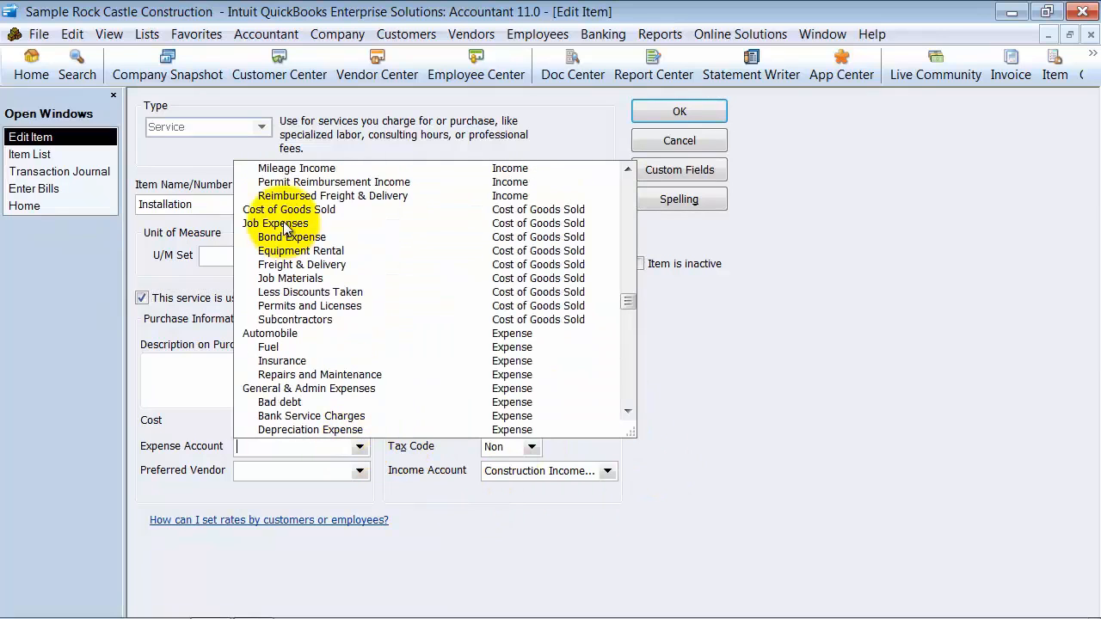
click(286, 319)
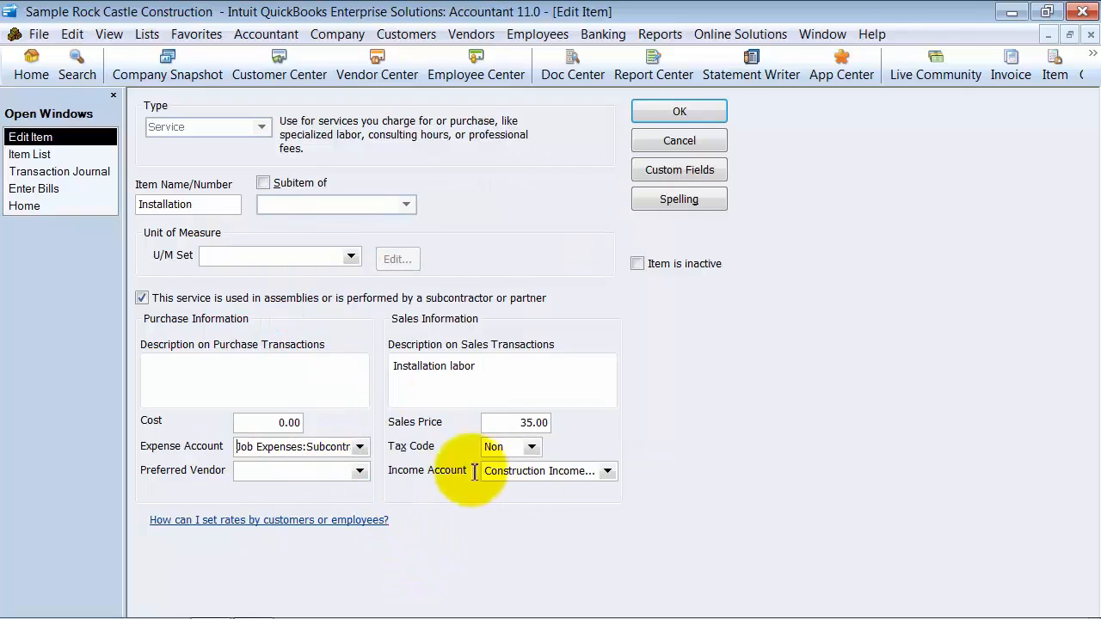
click(360, 448)
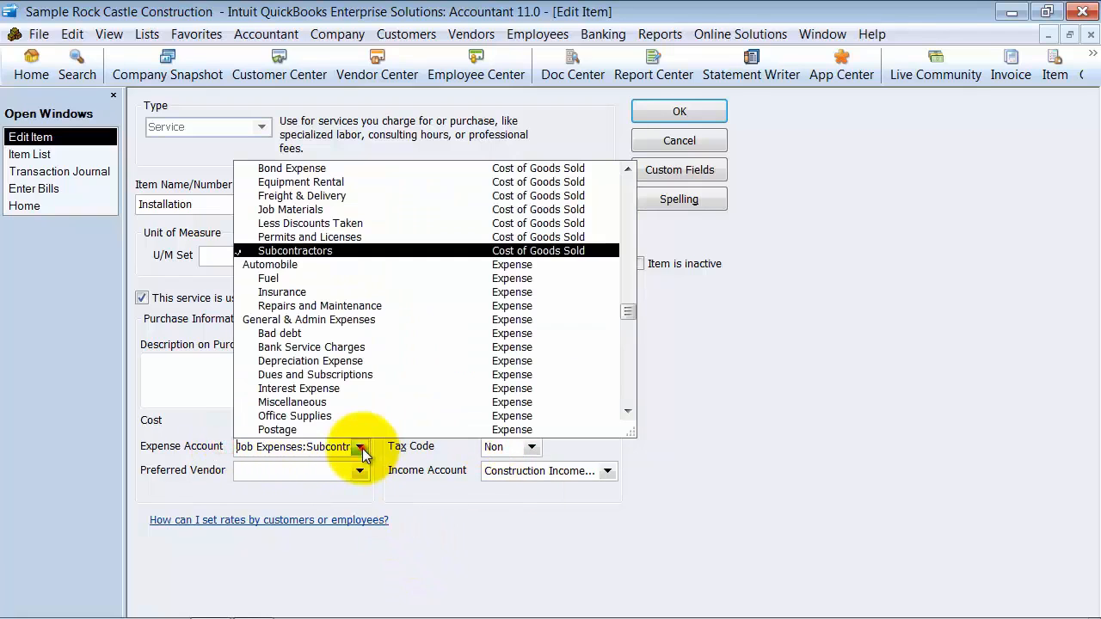
click(279, 251)
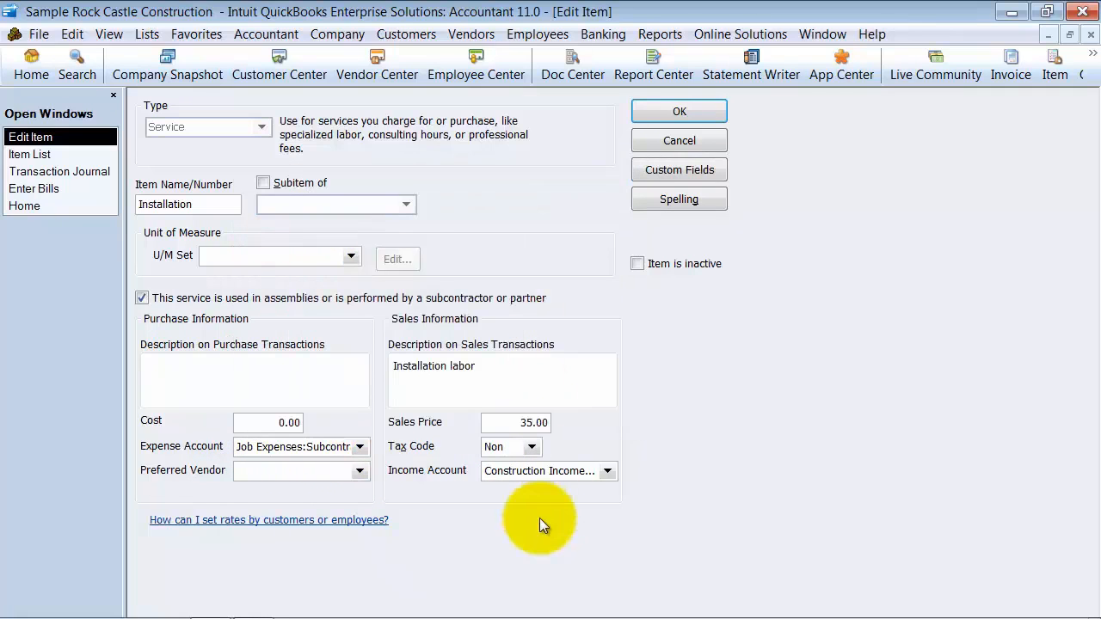
click(607, 471)
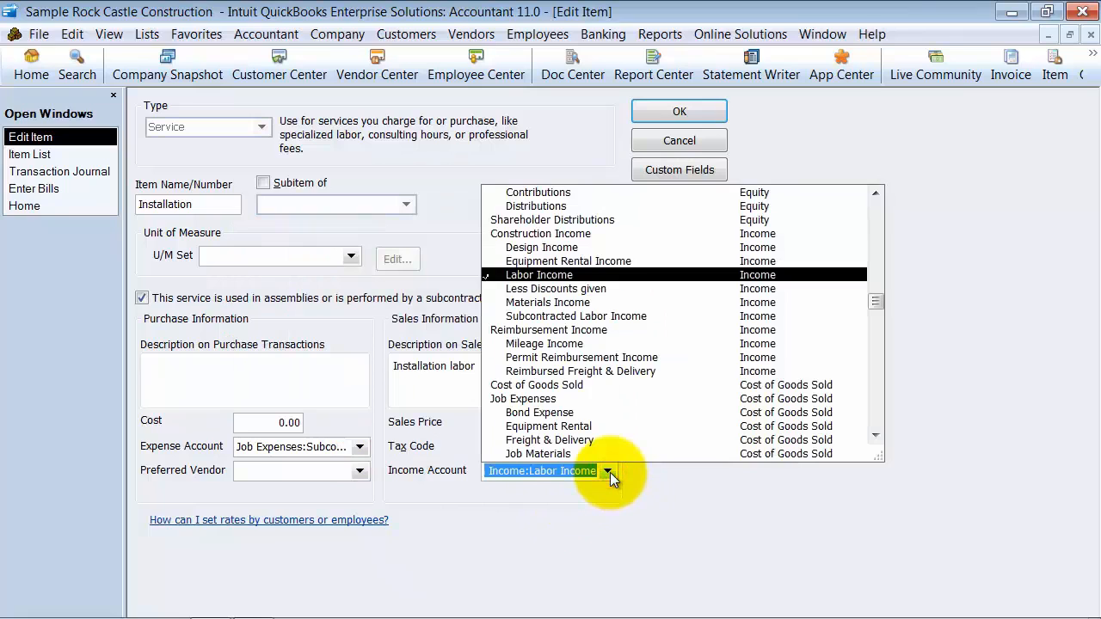
click(572, 274)
- Save the Installation item, applying the account change to existing transactions, and close the item list to return to the bill's transaction journal
click(660, 112)
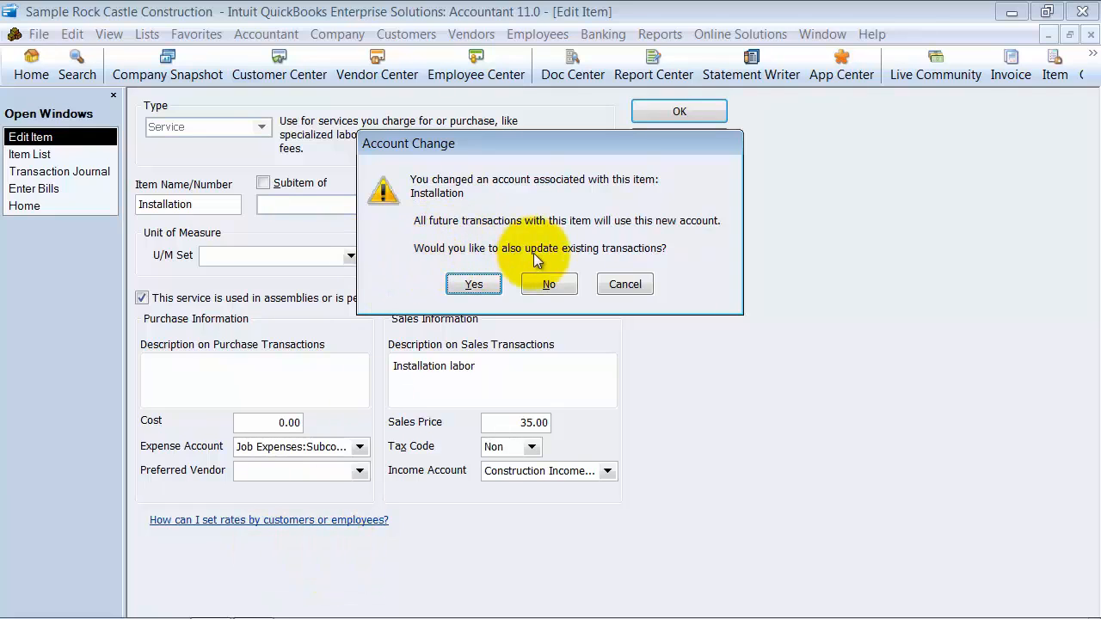
click(475, 284)
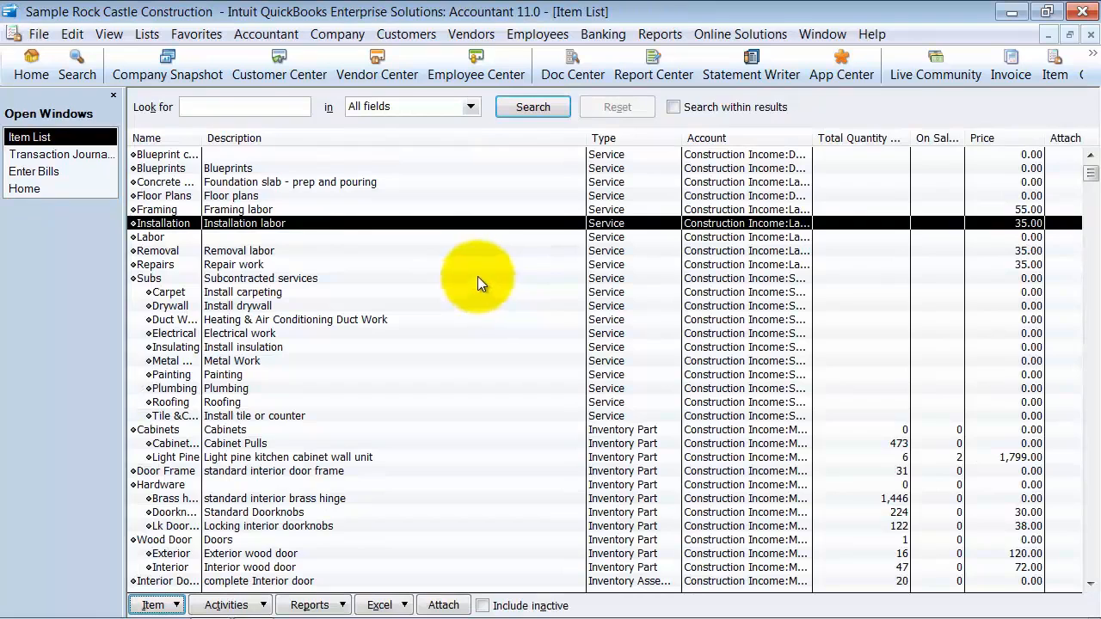
click(1090, 35)
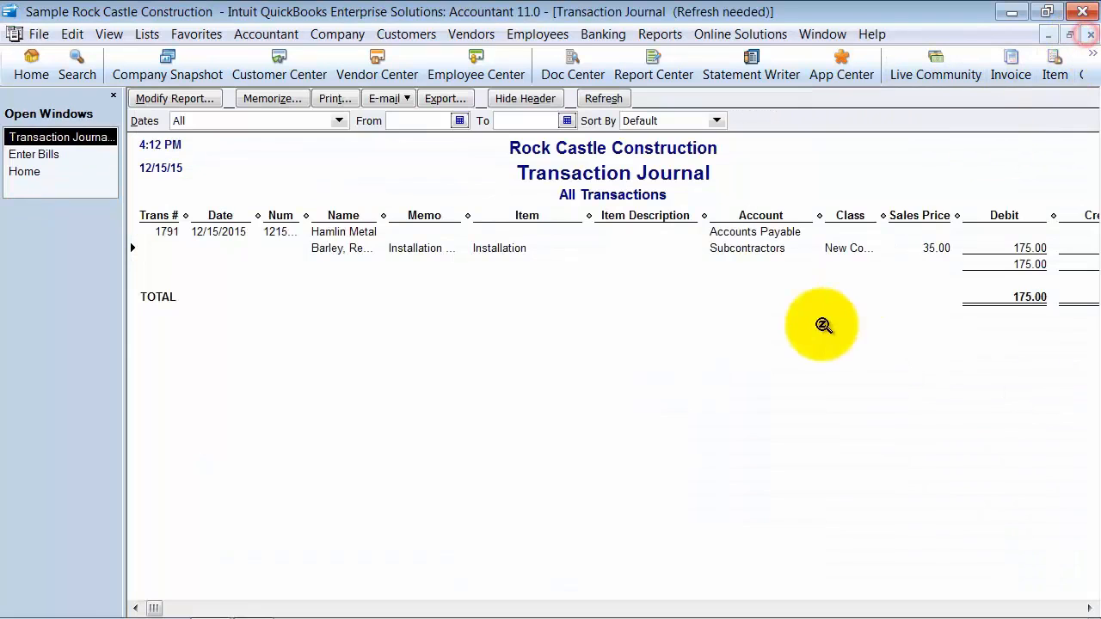